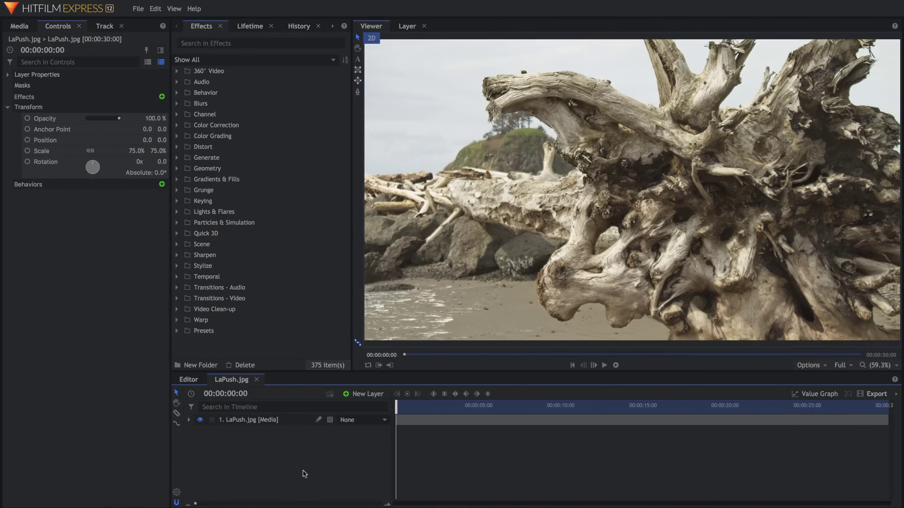
- Add a grade layer above the LaPush.jpg layer and set its blend mode to Soft Light
{"action": "left_click", "coordinate": [367, 394]}
{"action": "left_click", "coordinate": [363, 433]}
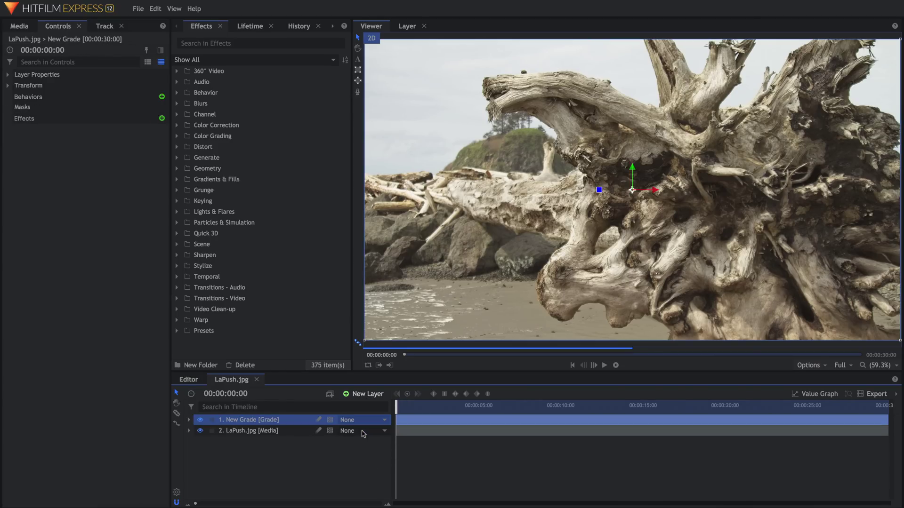
{"action": "right_click", "coordinate": [294, 419]}
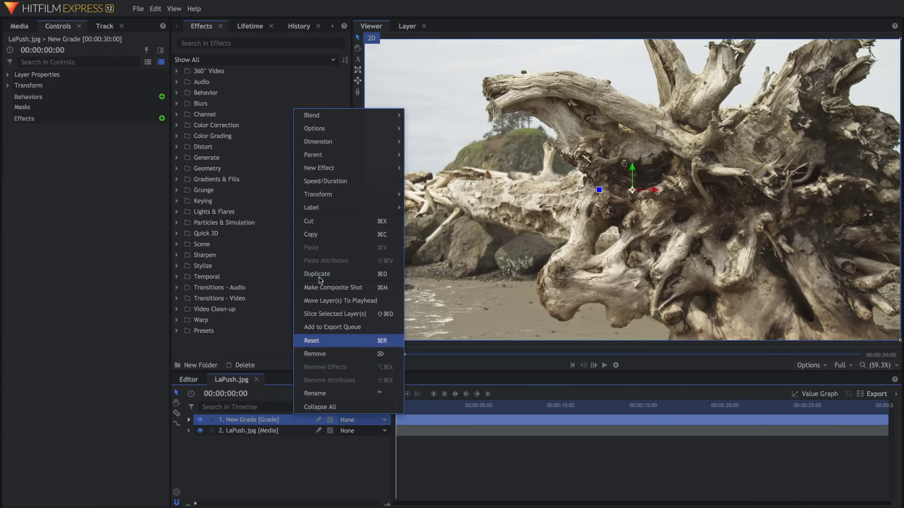
{"action": "mouse_move", "coordinate": [339, 115]}
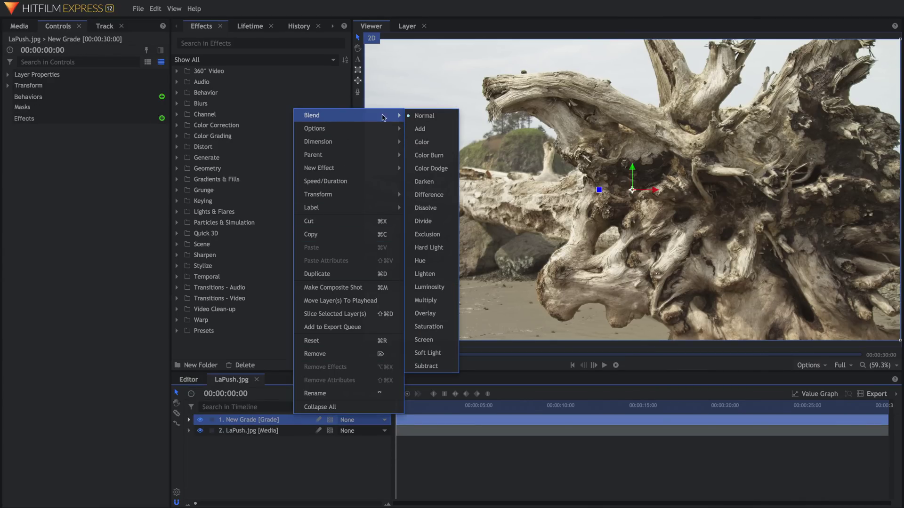
{"action": "left_click", "coordinate": [429, 353]}
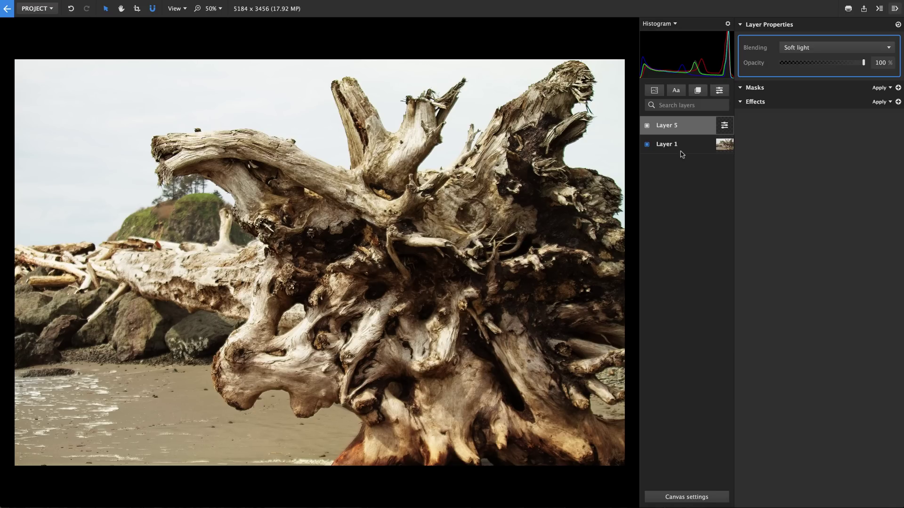
- Hide the Layer 5 adjustment layer to show the driftwood photo without it
{"action": "left_click", "coordinate": [836, 49]}
{"action": "left_click", "coordinate": [838, 49]}
{"action": "left_click", "coordinate": [648, 125]}
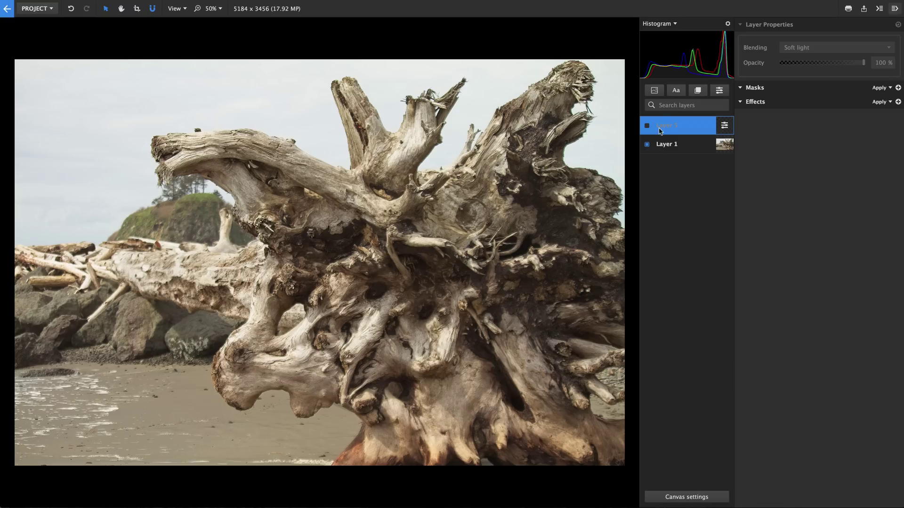
- Duplicate the Layer 1 photo and set the copy's blending to Soft light
{"action": "right_click", "coordinate": [676, 145]}
{"action": "left_click", "coordinate": [686, 247]}
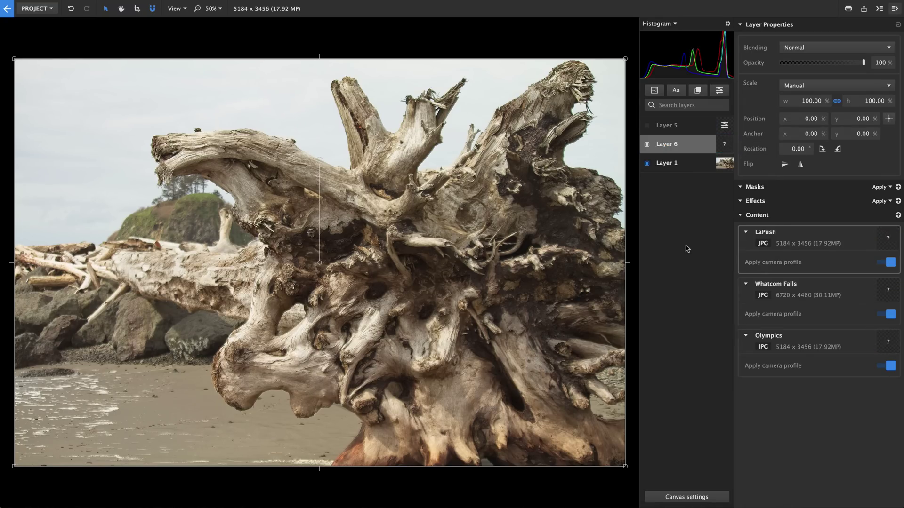
{"action": "left_click", "coordinate": [831, 49]}
{"action": "left_click", "coordinate": [813, 179]}
{"action": "left_click", "coordinate": [679, 144]}
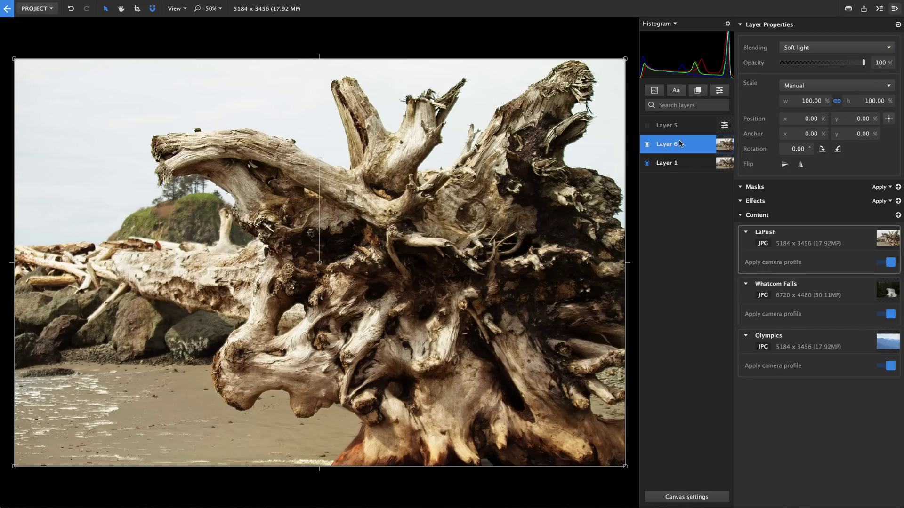
- Delete the duplicated photo layer and turn the Layer 5 adjustment layer back on
{"action": "right_click", "coordinate": [679, 144]}
{"action": "left_click", "coordinate": [691, 232]}
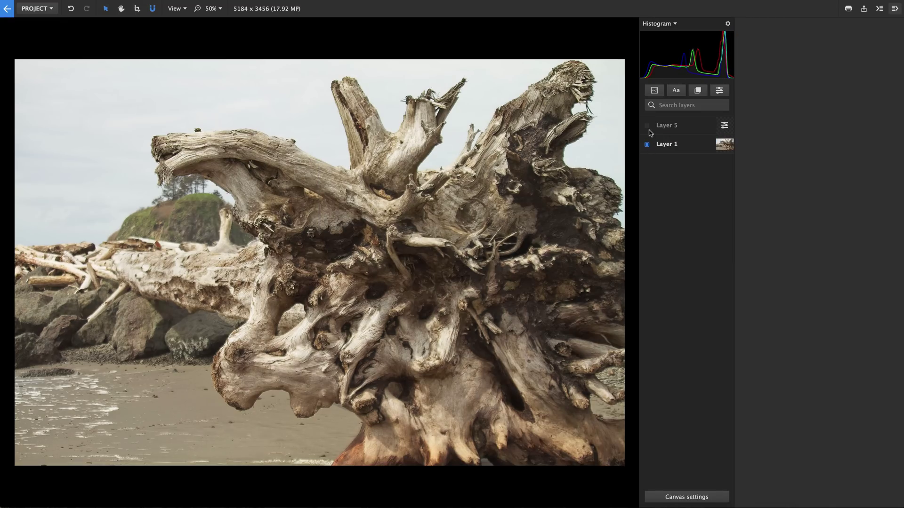
{"action": "left_click", "coordinate": [648, 128]}
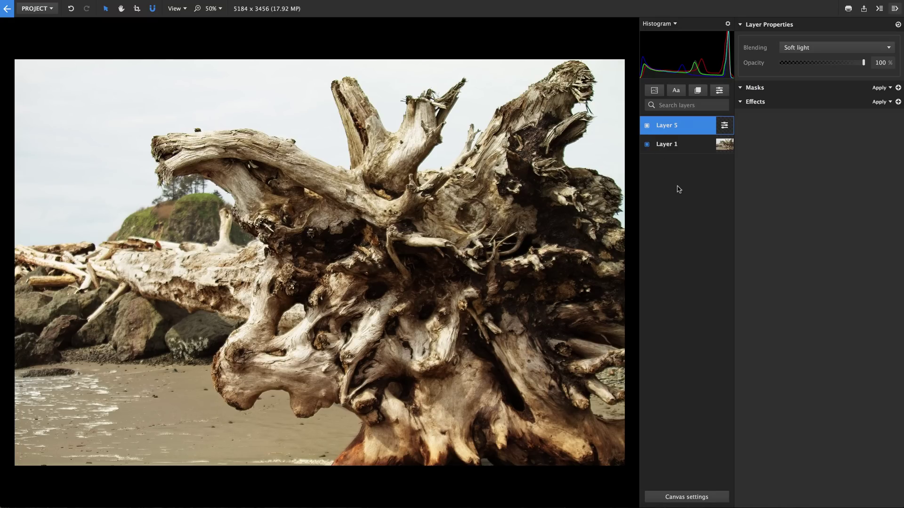
- Try Overlay and Hard light blending on the Layer 5 adjustment layer
{"action": "left_click", "coordinate": [840, 46]}
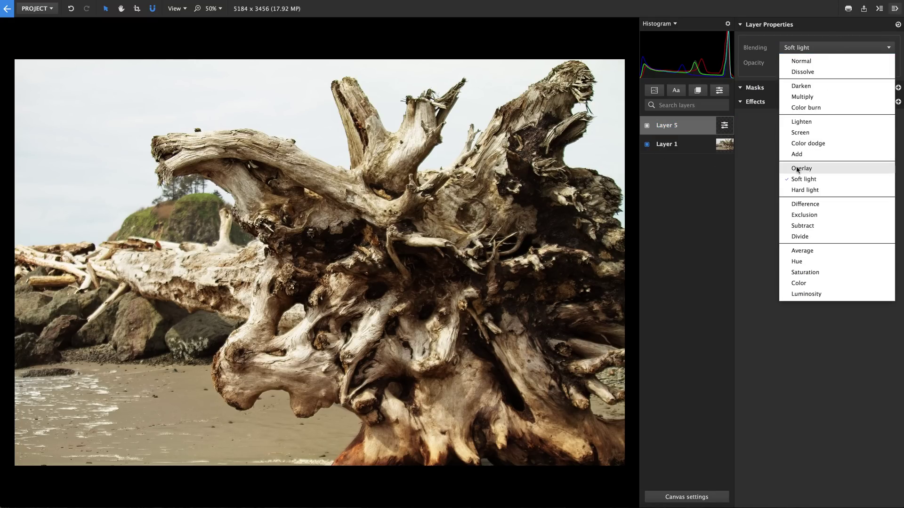
{"action": "left_click", "coordinate": [801, 168]}
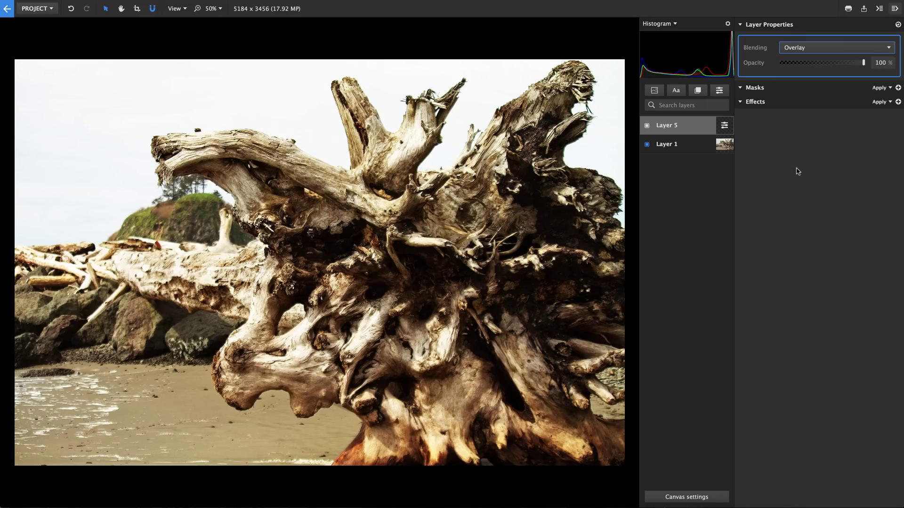
{"action": "left_click", "coordinate": [832, 51]}
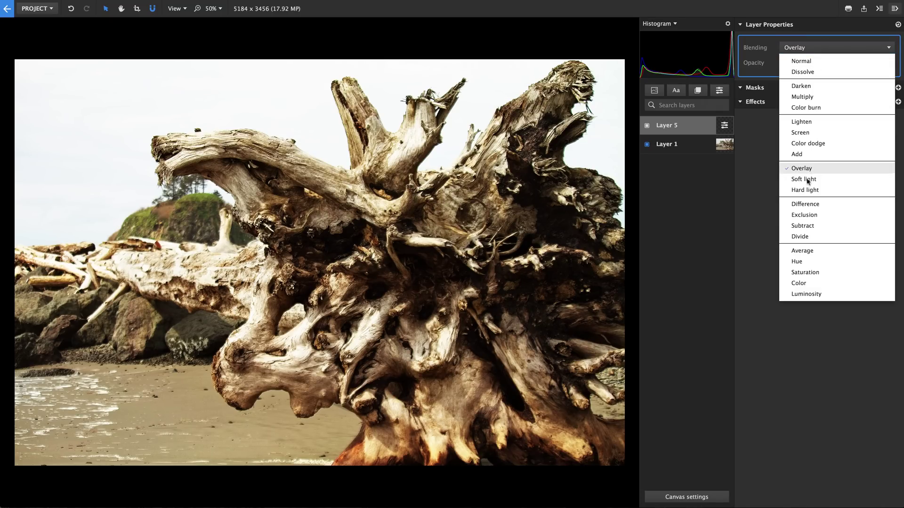
{"action": "left_click", "coordinate": [808, 190]}
{"action": "mouse_move", "coordinate": [864, 64]}
{"action": "left_mouse_down"}
{"action": "mouse_move", "coordinate": [781, 62]}
{"action": "mouse_move", "coordinate": [873, 65]}
{"action": "left_mouse_up"}
- Set Layer 5's blending to Normal and switch Layer 1's content to the Whatcom Falls photo
{"action": "left_click", "coordinate": [857, 50]}
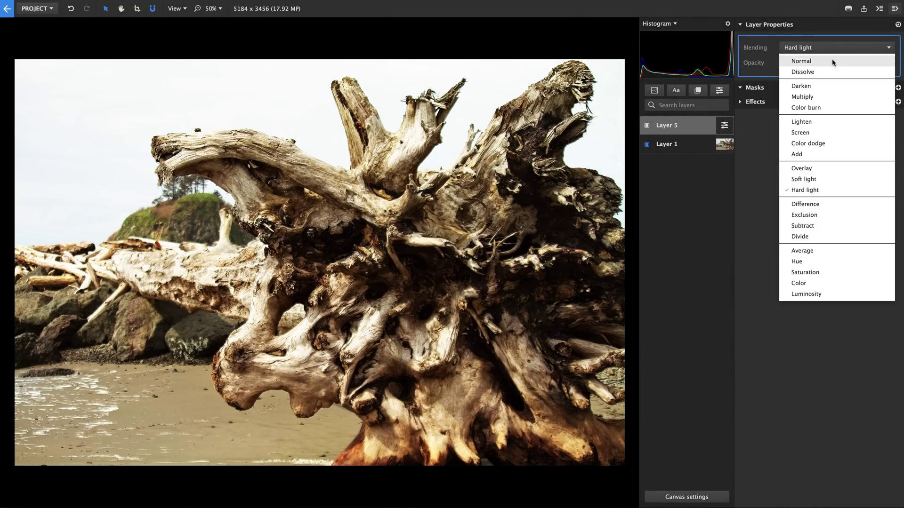
{"action": "left_click", "coordinate": [834, 61]}
{"action": "left_click", "coordinate": [690, 148]}
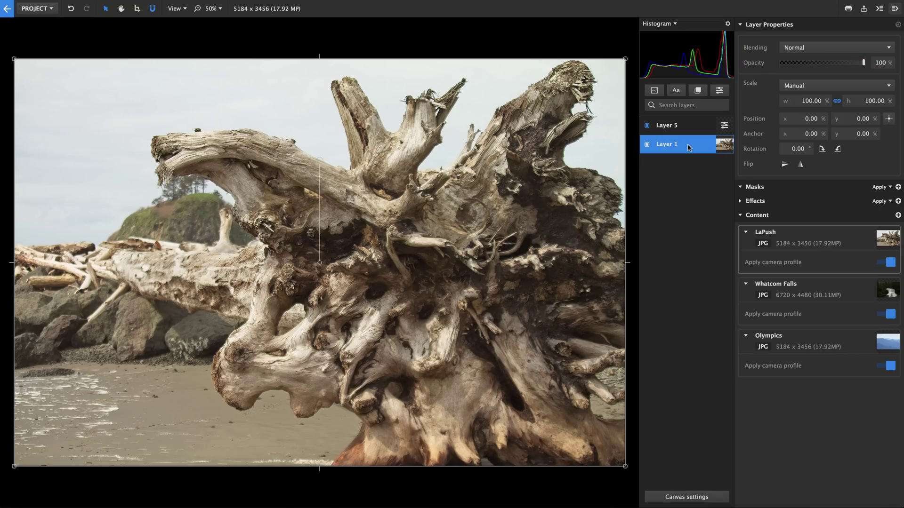
{"action": "left_click", "coordinate": [821, 296]}
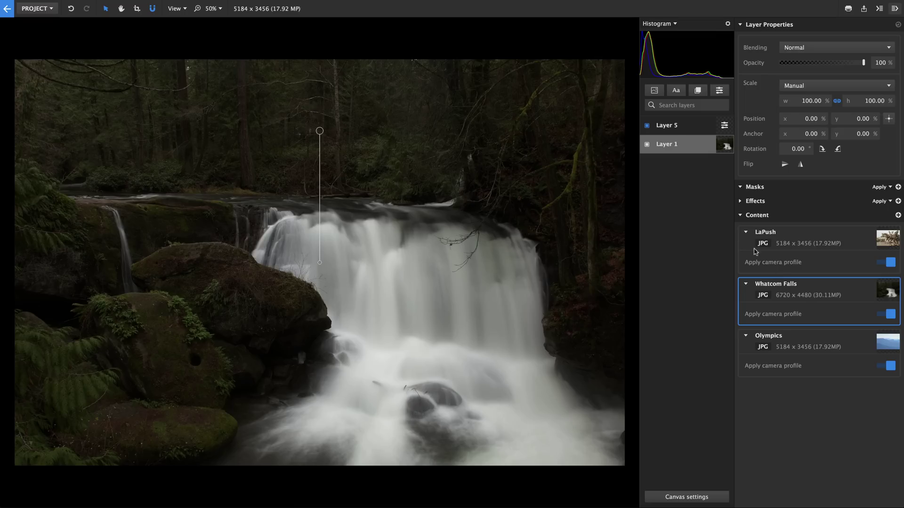
- Set the Layer 5 adjustment layer's blending to Screen over the waterfall photo
{"action": "left_click", "coordinate": [688, 126]}
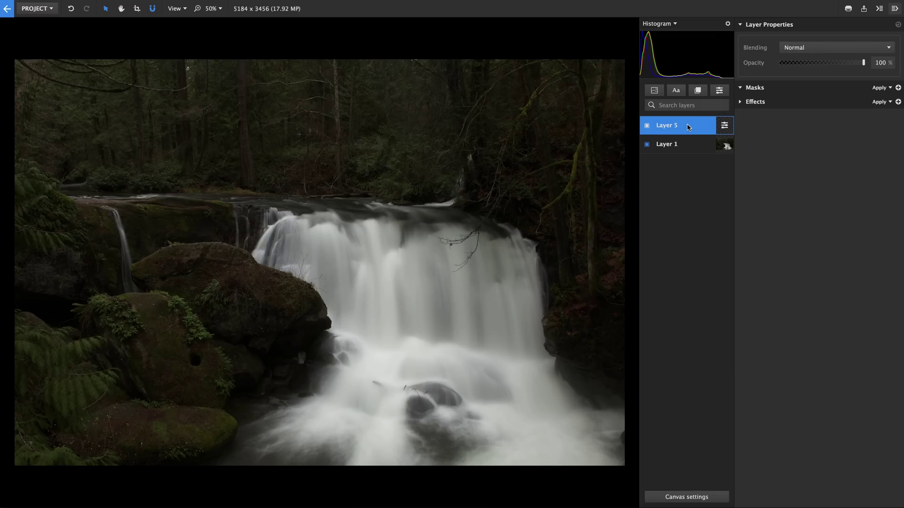
{"action": "left_click", "coordinate": [826, 48]}
{"action": "left_click", "coordinate": [817, 135]}
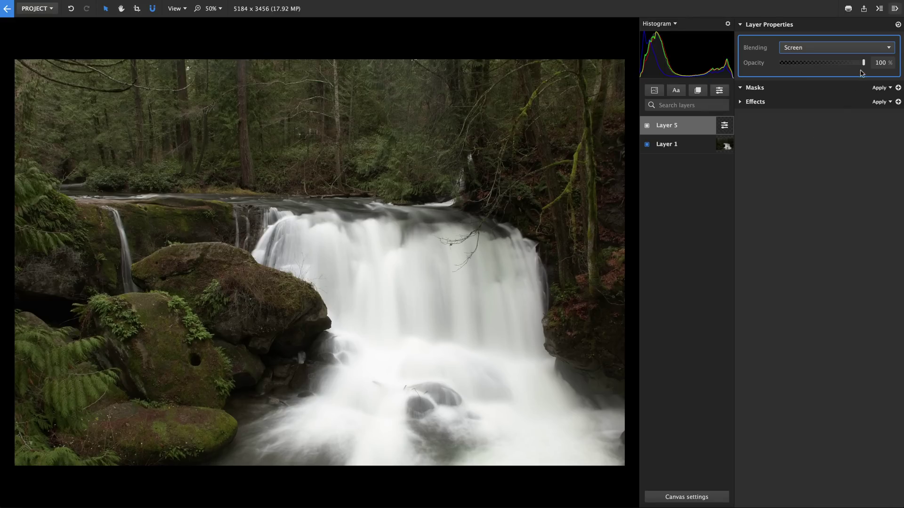
- Try Add blending on Layer 5 over the waterfall photo, and switch it back to Screen
{"action": "left_click", "coordinate": [846, 47]}
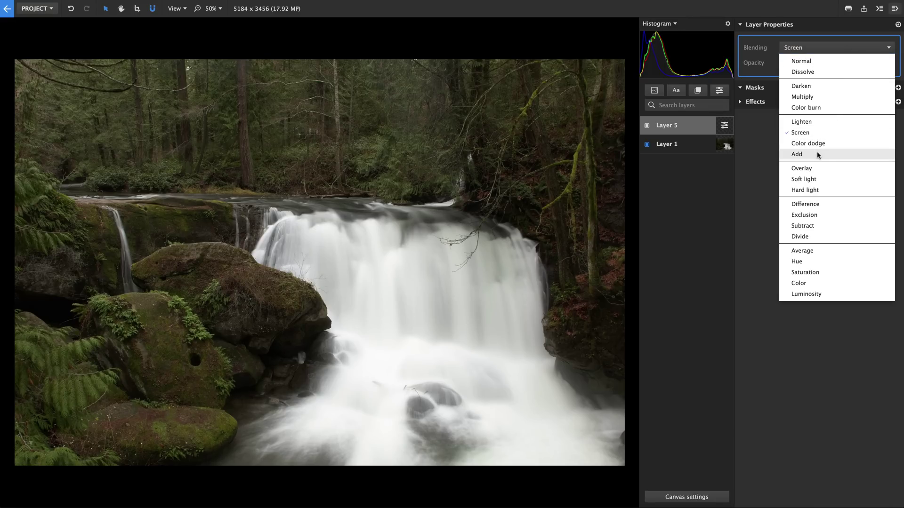
{"action": "left_click", "coordinate": [817, 155]}
{"action": "left_click", "coordinate": [842, 48]}
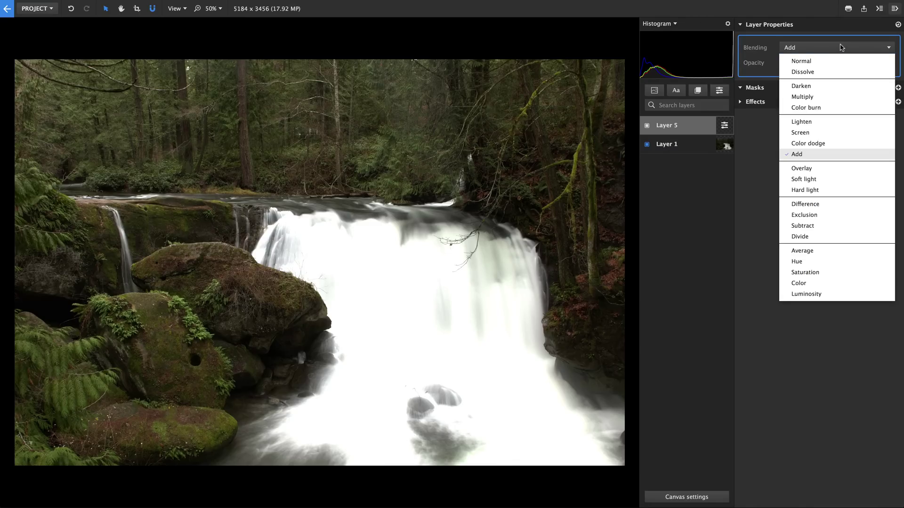
{"action": "left_click", "coordinate": [805, 134]}
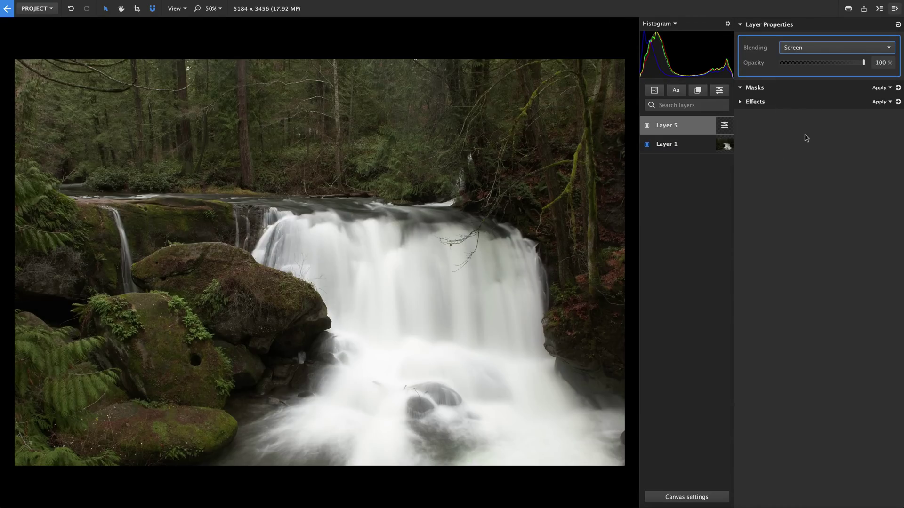
- Switch Layer 1's content to the Olympics photo and set Layer 5's blending to Multiply
{"action": "left_click", "coordinate": [697, 146]}
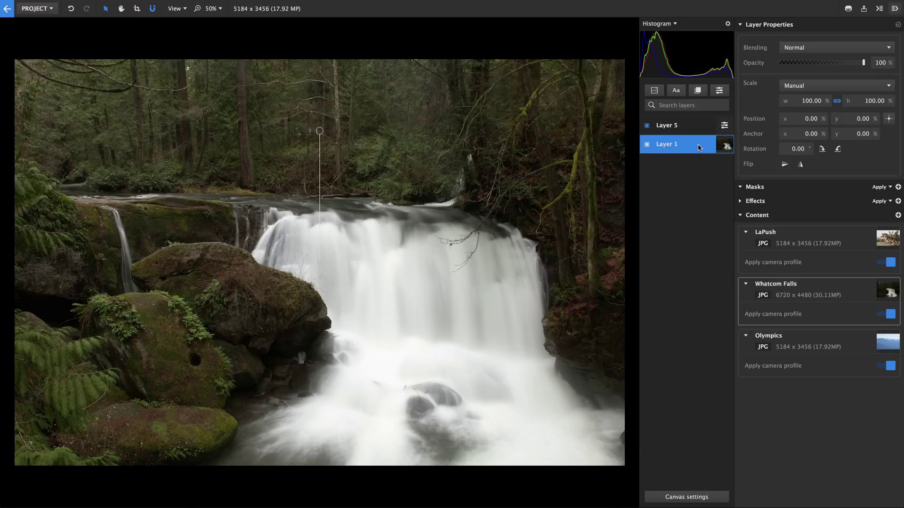
{"action": "left_click", "coordinate": [807, 339]}
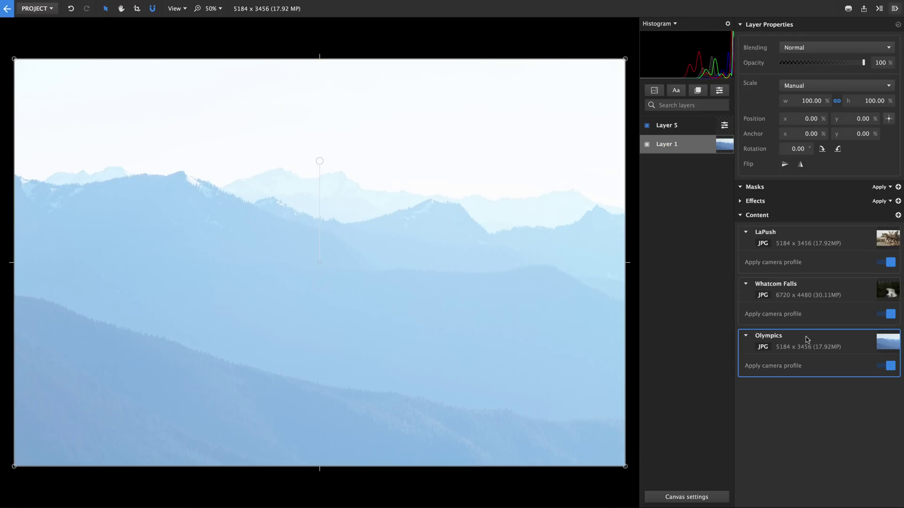
{"action": "left_click", "coordinate": [684, 126]}
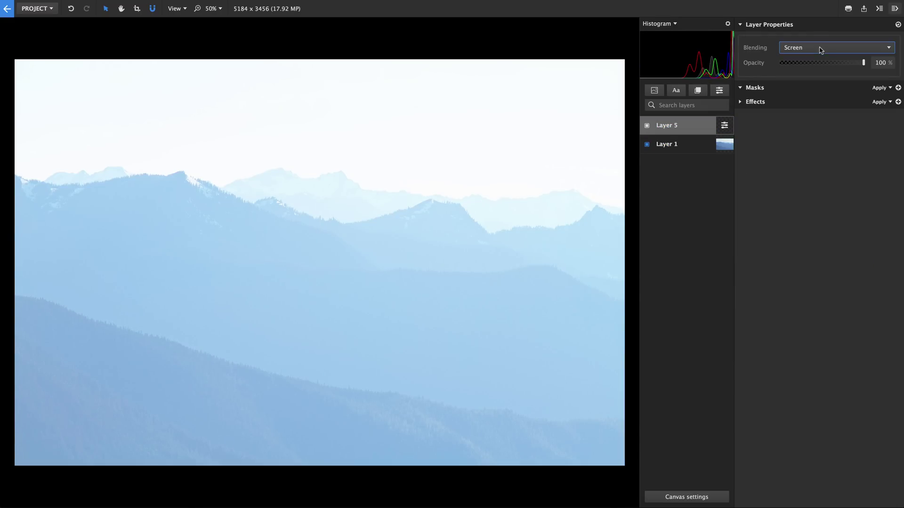
{"action": "left_click", "coordinate": [821, 47]}
{"action": "left_click", "coordinate": [810, 98]}
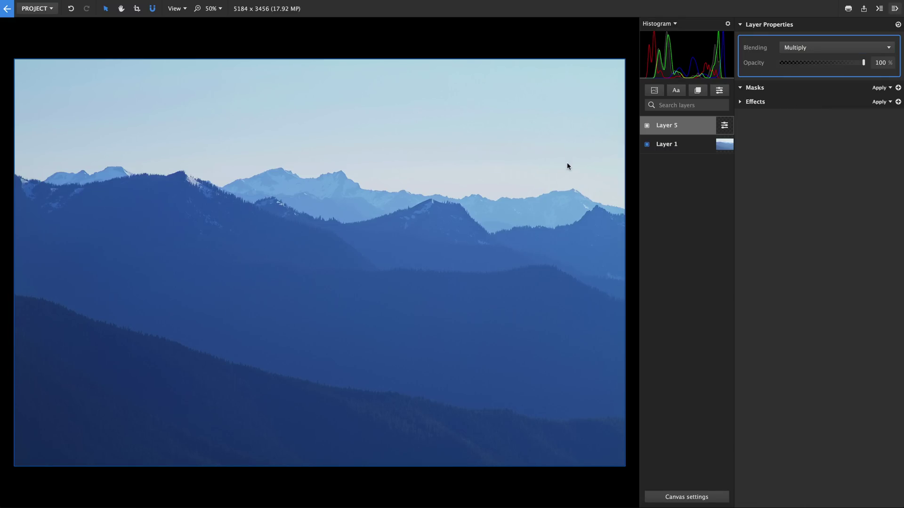
- Return to the project library and open the Blend Mode Comp project showing two models
{"action": "left_click", "coordinate": [8, 9]}
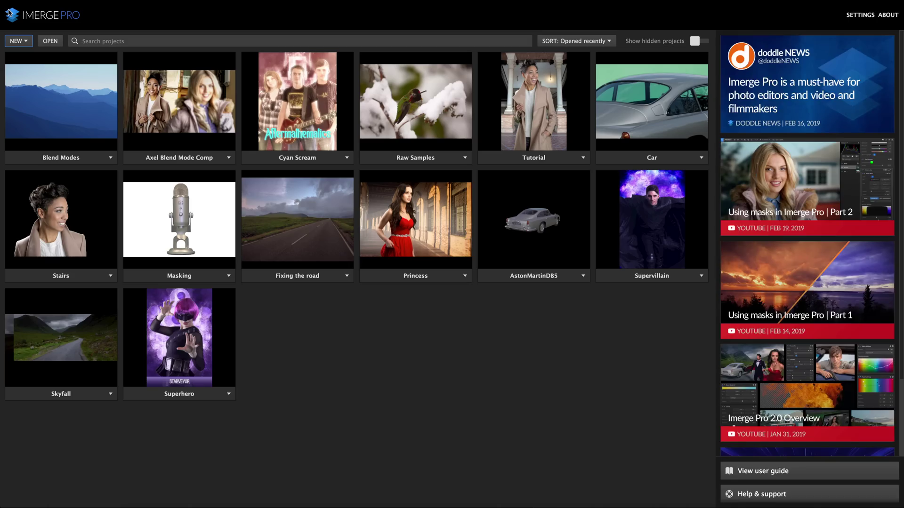
{"action": "left_click", "coordinate": [202, 88]}
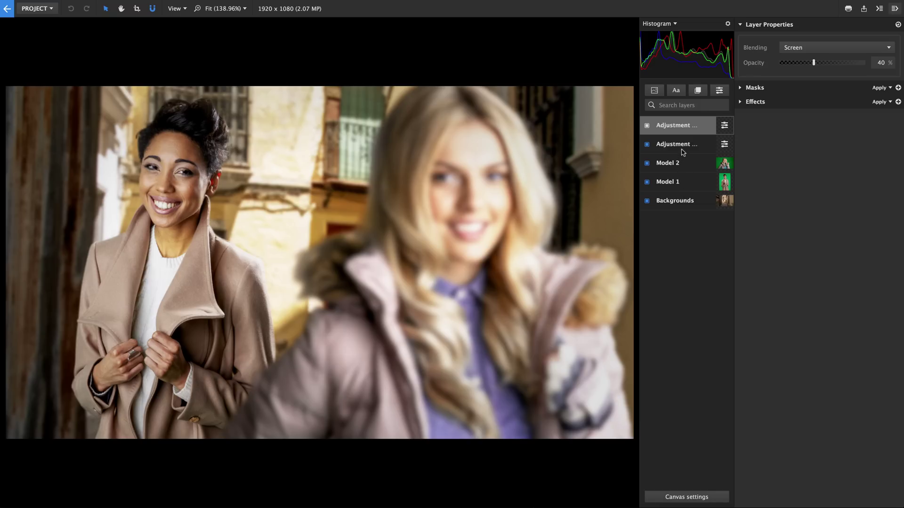
- Turn the uppermost adjustment layer off and on again to compare its effect on the composite
{"action": "left_click", "coordinate": [665, 125]}
{"action": "left_click", "coordinate": [647, 126]}
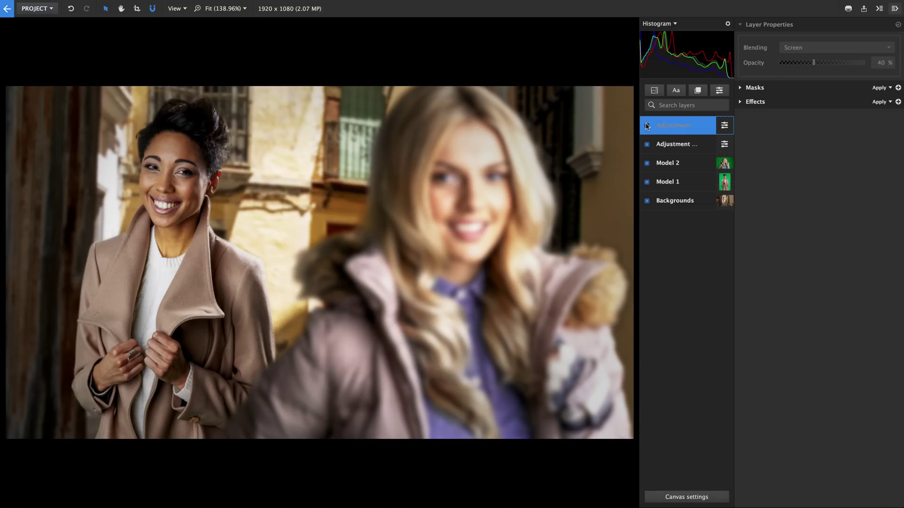
{"action": "left_click", "coordinate": [646, 125]}
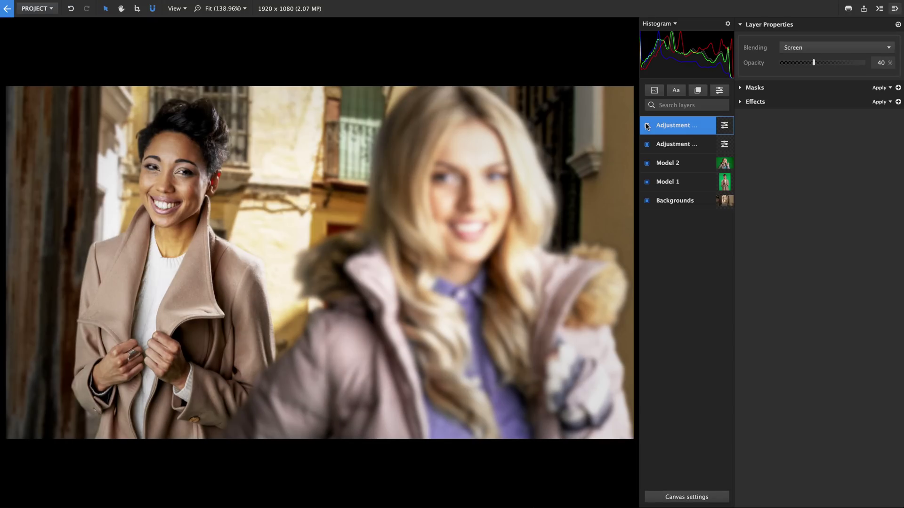
- Switch the Model 1 layer's content to 0C7A8259 and the Backgrounds layer's content to 0C7A4330
{"action": "left_click", "coordinate": [692, 182]}
{"action": "left_click", "coordinate": [830, 242]}
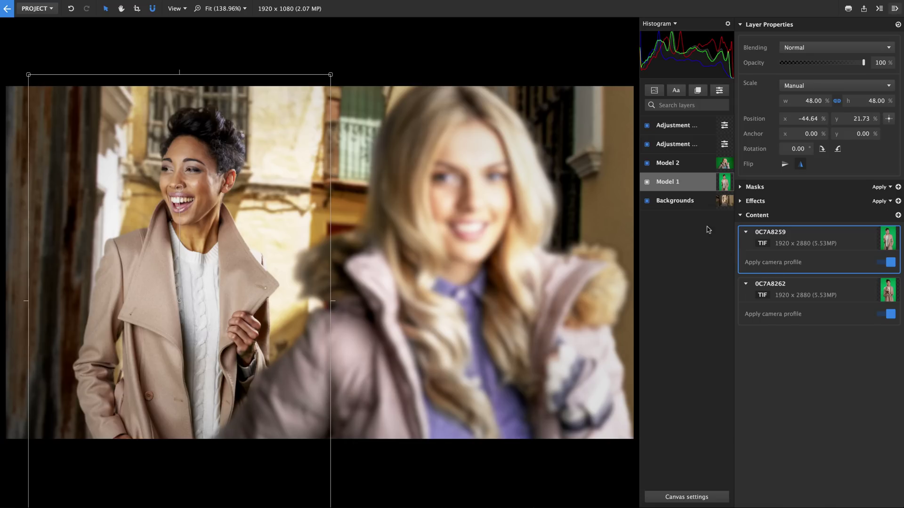
{"action": "left_click", "coordinate": [695, 204]}
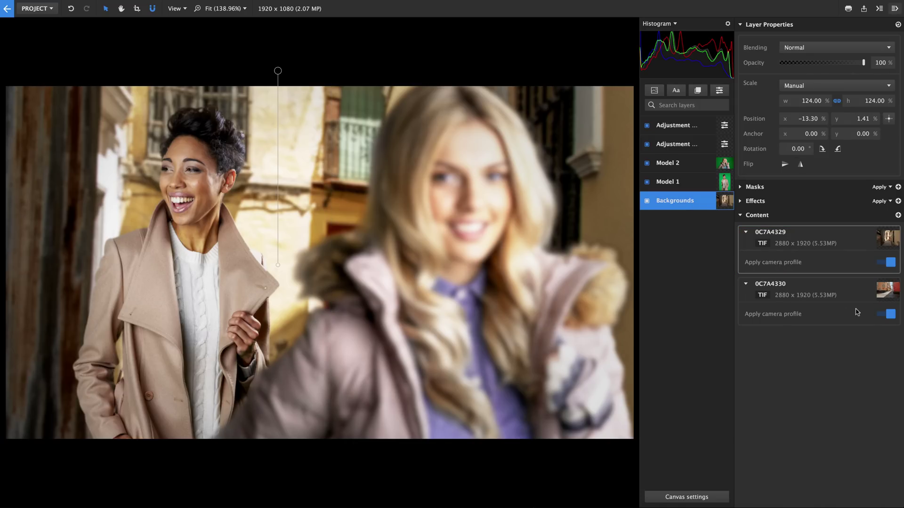
{"action": "left_click", "coordinate": [832, 295]}
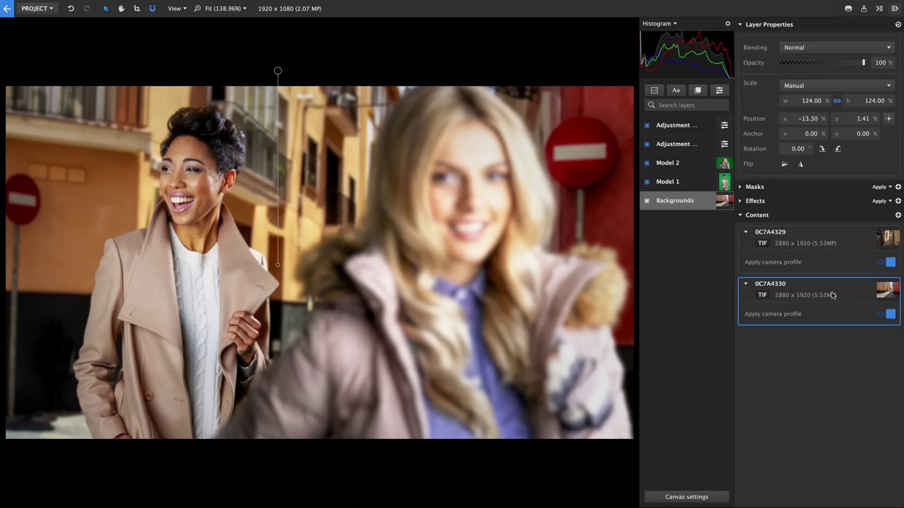
- Switch the Backgrounds layer's content to 0C7A4329 and back to 0C7A4330 to compare them
{"action": "left_click", "coordinate": [666, 127]}
{"action": "left_click", "coordinate": [695, 205]}
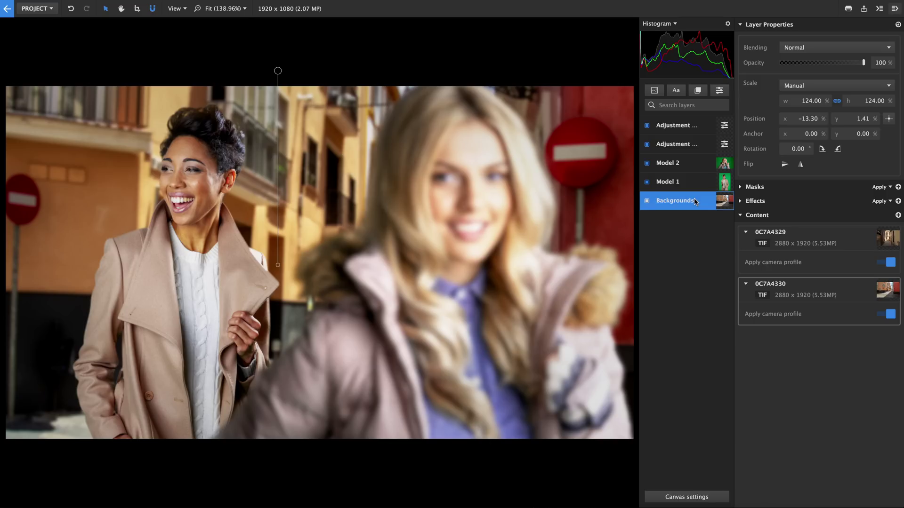
{"action": "left_click", "coordinate": [850, 248]}
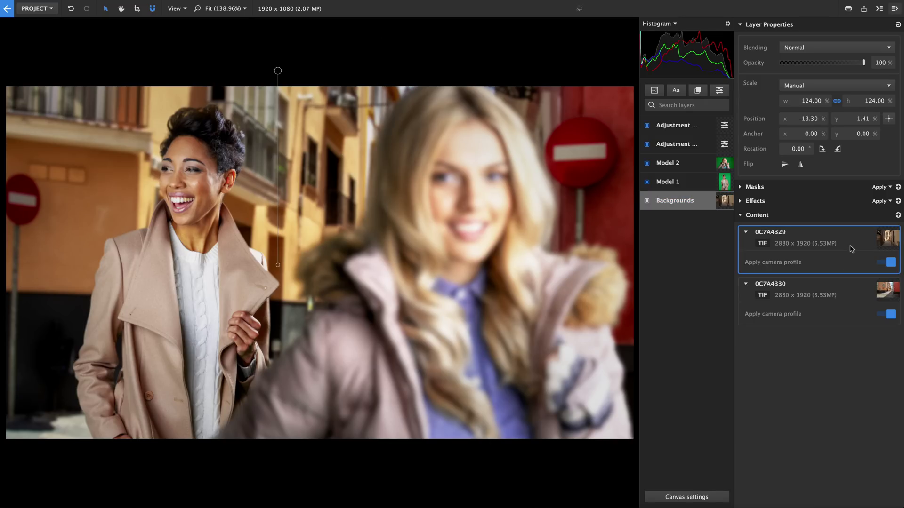
{"action": "left_click", "coordinate": [841, 290]}
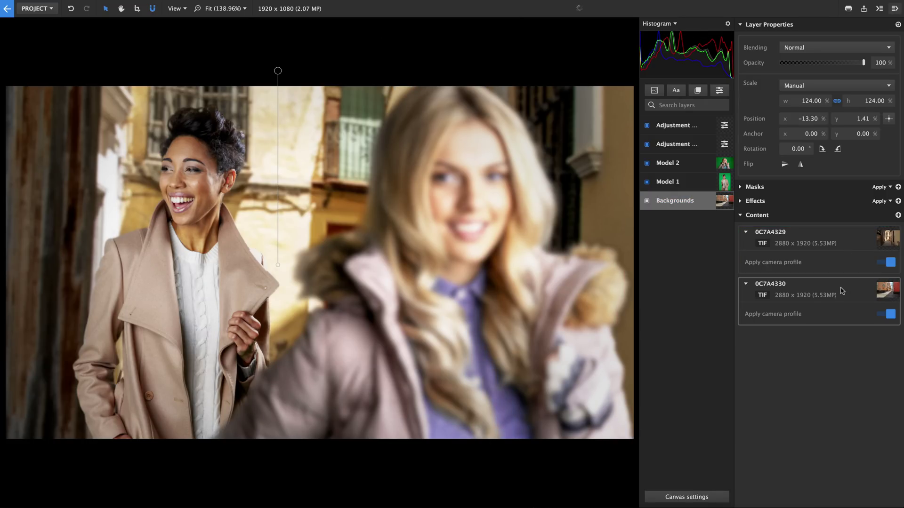
- Leave the composite project and return to the project library
{"action": "left_click", "coordinate": [12, 16]}
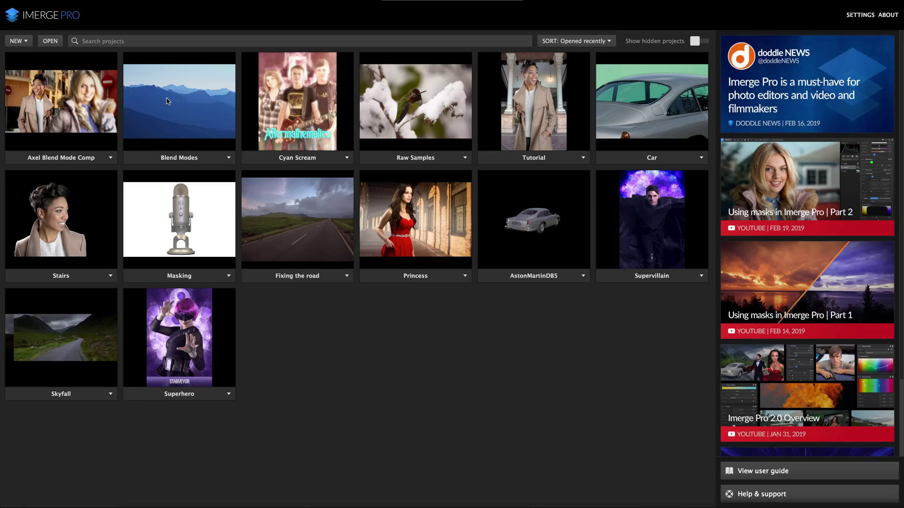
- Open the Blend Modes project and look through the blending options available for Layer 5
{"action": "left_click", "coordinate": [167, 100]}
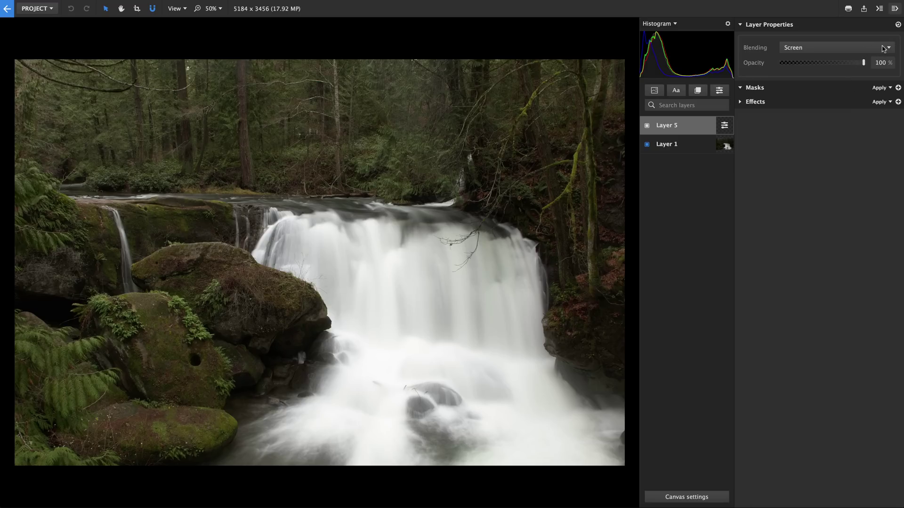
{"action": "left_click", "coordinate": [887, 49]}
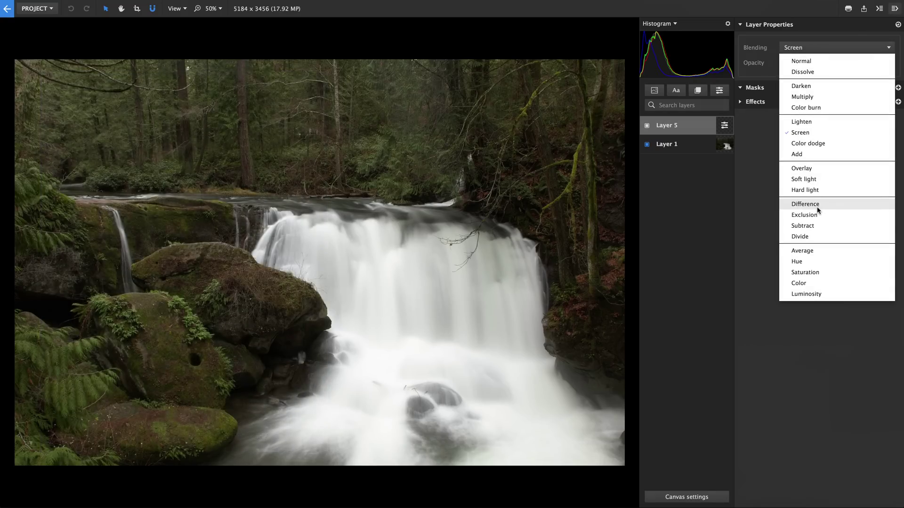
{"action": "left_click", "coordinate": [748, 163]}
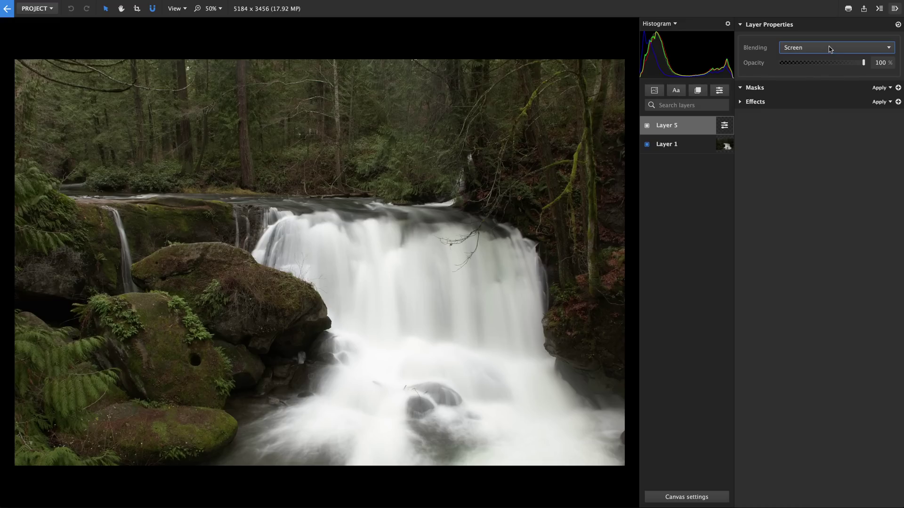
- Add a Gaussian Blur effect to Layer 5 with a radius of 159.9 px
{"action": "left_click", "coordinate": [898, 102]}
{"action": "scroll", "coordinate": [820, 243], "scroll_direction": "up", "scroll_amount": 5}
{"action": "left_click", "coordinate": [809, 258]}
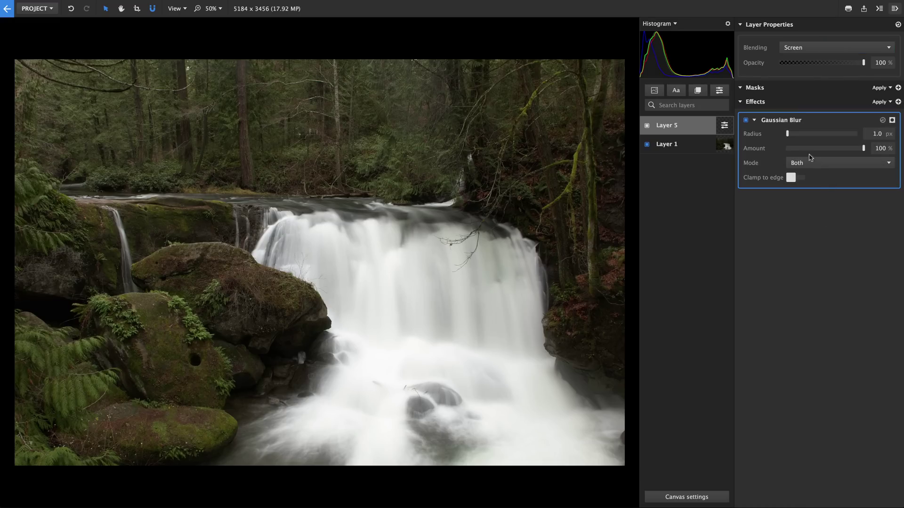
{"action": "left_click_drag", "start_coordinate": [799, 138], "coordinate": [809, 137]}
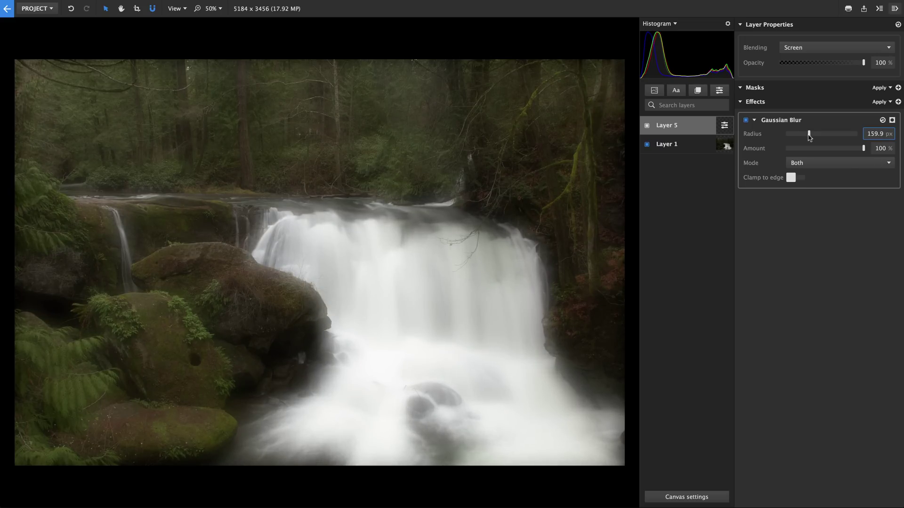
- Add a Levels effect with black point 0.15 and gamma 0.68, and raise the Gaussian Blur radius to 323.1 px
{"action": "left_click", "coordinate": [898, 101]}
{"action": "scroll", "coordinate": [847, 189], "scroll_direction": "down", "scroll_amount": 5}
{"action": "left_click", "coordinate": [806, 351]}
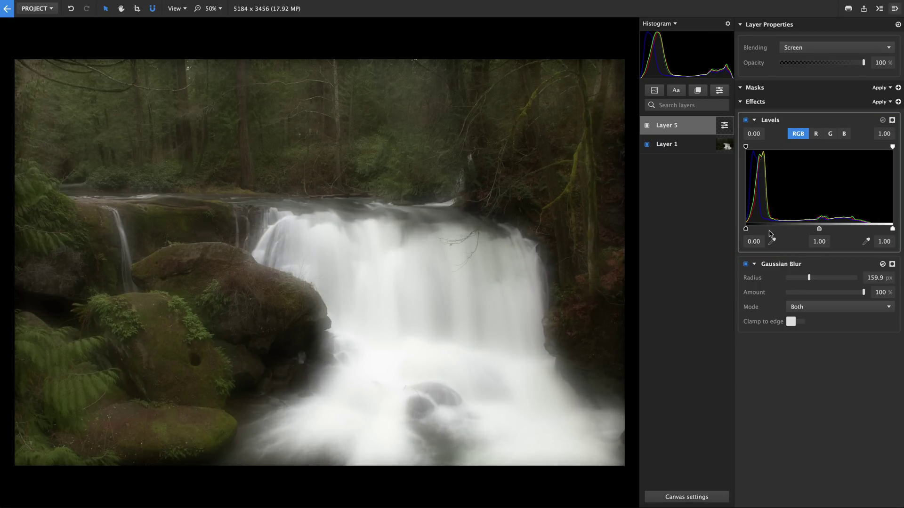
{"action": "left_click_drag", "start_coordinate": [746, 229], "coordinate": [768, 229]}
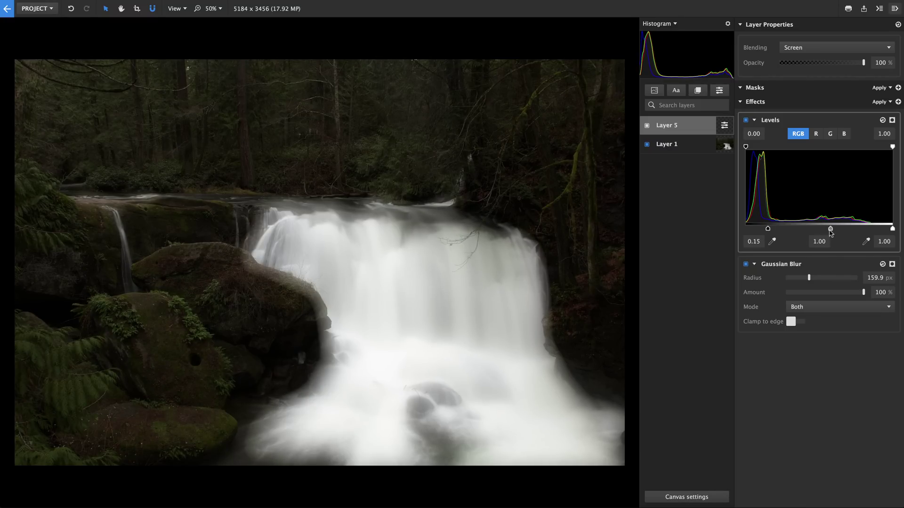
{"action": "left_click_drag", "start_coordinate": [831, 229], "coordinate": [851, 234]}
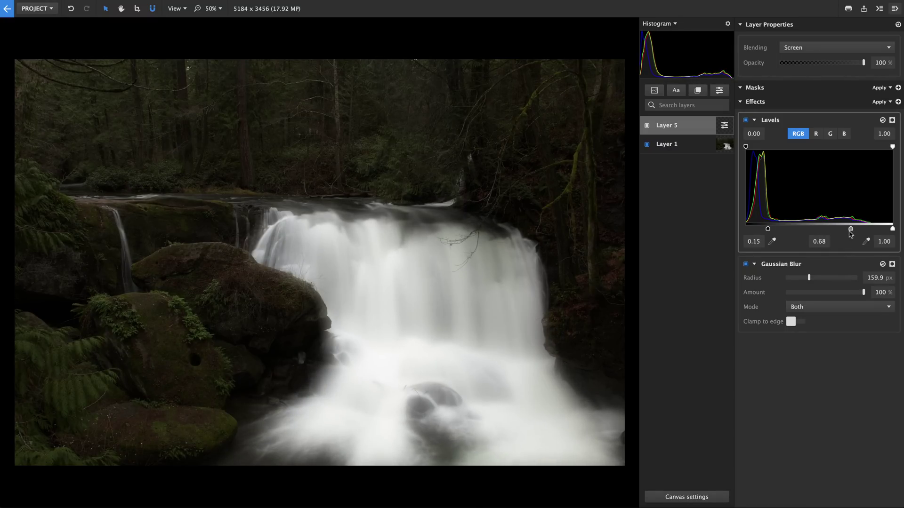
{"action": "left_click_drag", "start_coordinate": [808, 278], "coordinate": [831, 277]}
- Delete the Gaussian Blur and Levels effects from Layer 5
{"action": "left_click", "coordinate": [783, 265]}
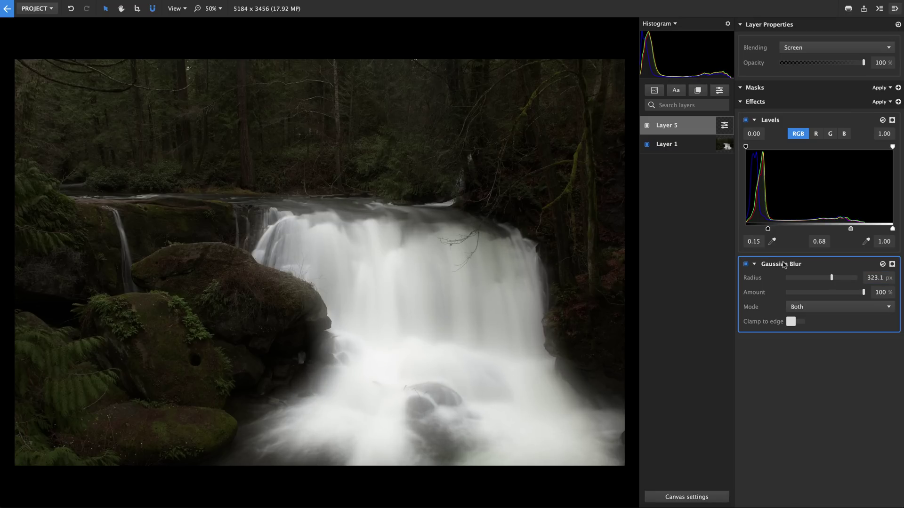
{"action": "key", "text": "Delete"}
{"action": "left_click", "coordinate": [783, 121]}
{"action": "key", "text": "Delete"}
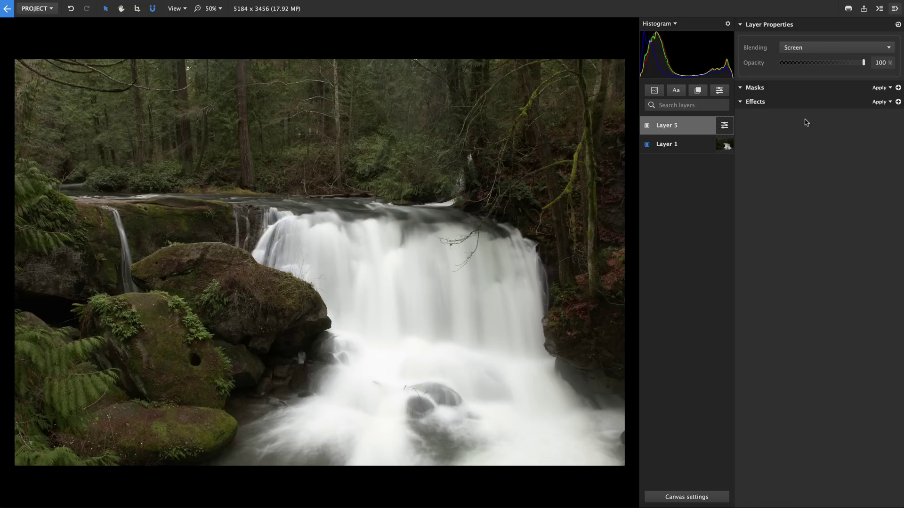
- Switch Layer 1's content to the driftwood beach photo and reselect Layer 5
{"action": "left_click", "coordinate": [688, 145]}
{"action": "left_click", "coordinate": [836, 244]}
{"action": "left_click", "coordinate": [688, 130]}
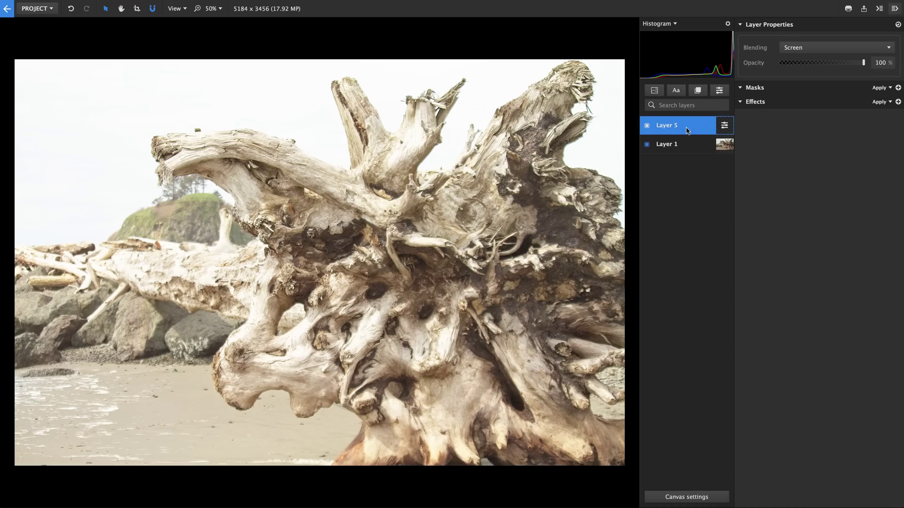
- Add a Black & White effect to Layer 5 and set its blending to Overlay
{"action": "left_click", "coordinate": [898, 101]}
{"action": "left_click", "coordinate": [829, 141]}
{"action": "left_click", "coordinate": [837, 48]}
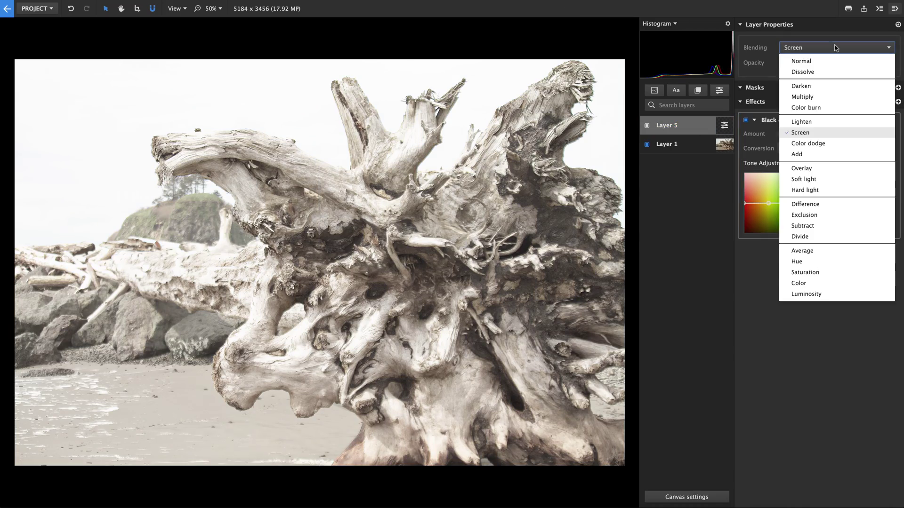
{"action": "left_click", "coordinate": [804, 171]}
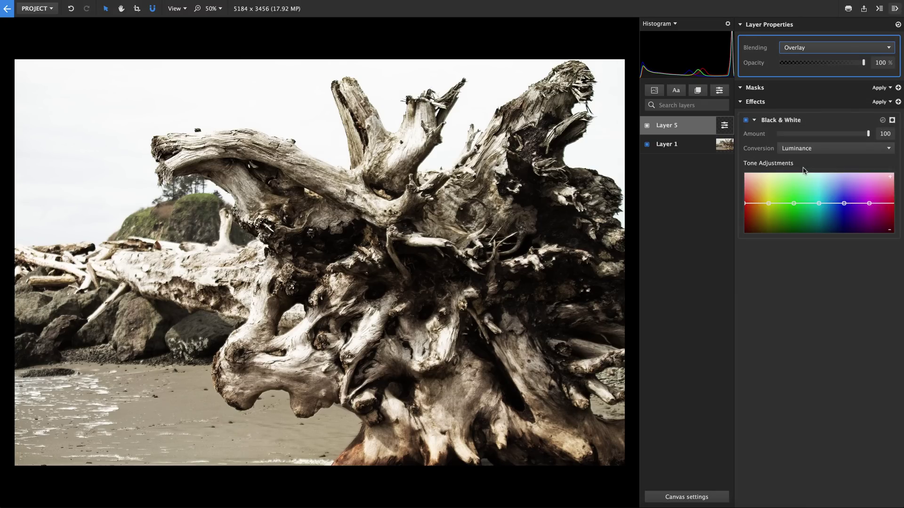
- Replace Layer 5's Black & White effect with a Radial Gradient
{"action": "left_click", "coordinate": [795, 119]}
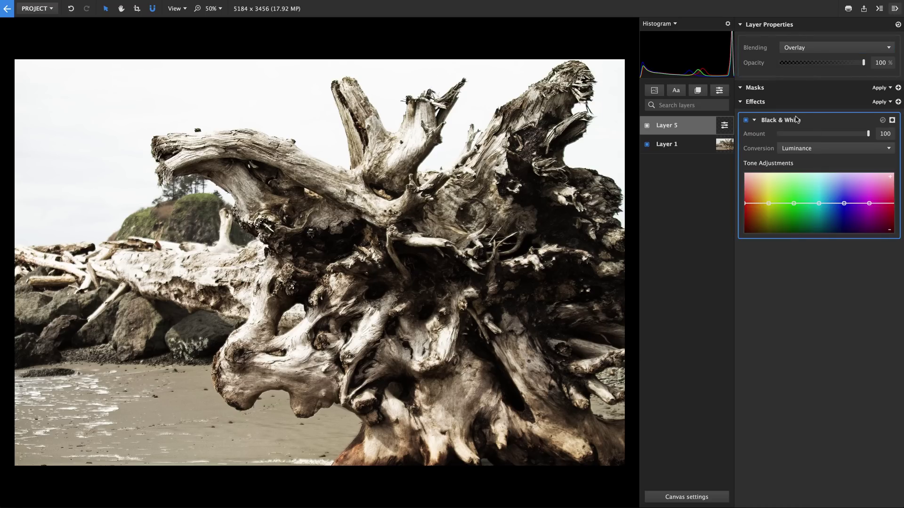
{"action": "key", "text": "Delete"}
{"action": "left_click", "coordinate": [898, 101]}
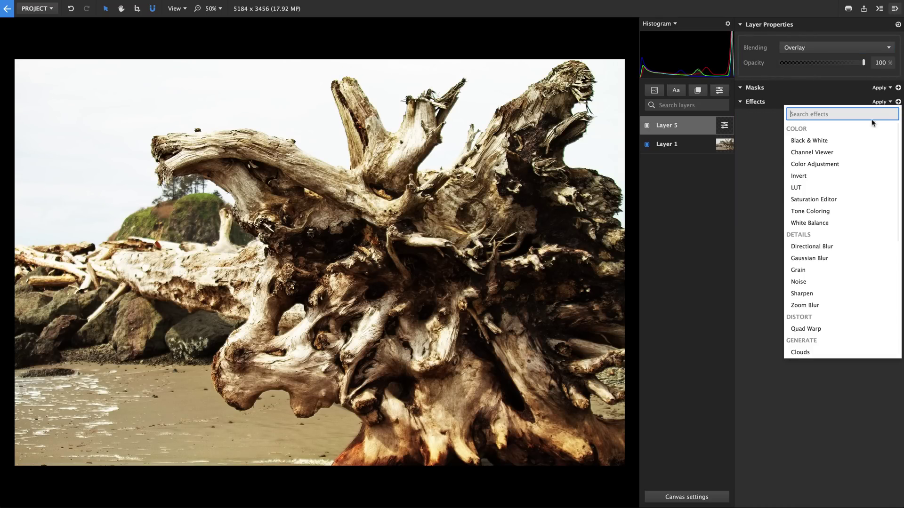
{"action": "type", "text": "grad"}
{"action": "left_click", "coordinate": [831, 176]}
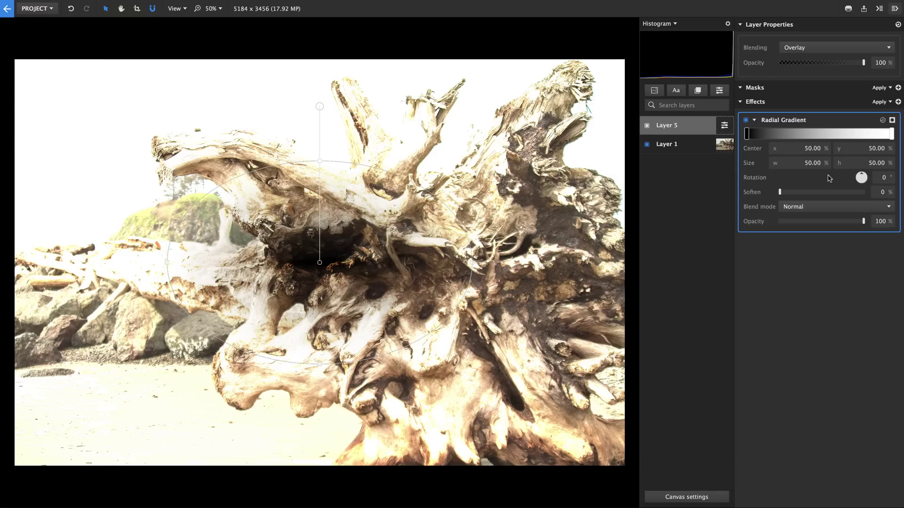
- Set the radial gradient's inner color to a pale yellow and its outer color to teal 04B6A7
{"action": "left_click", "coordinate": [747, 134]}
{"action": "left_click", "coordinate": [783, 258]}
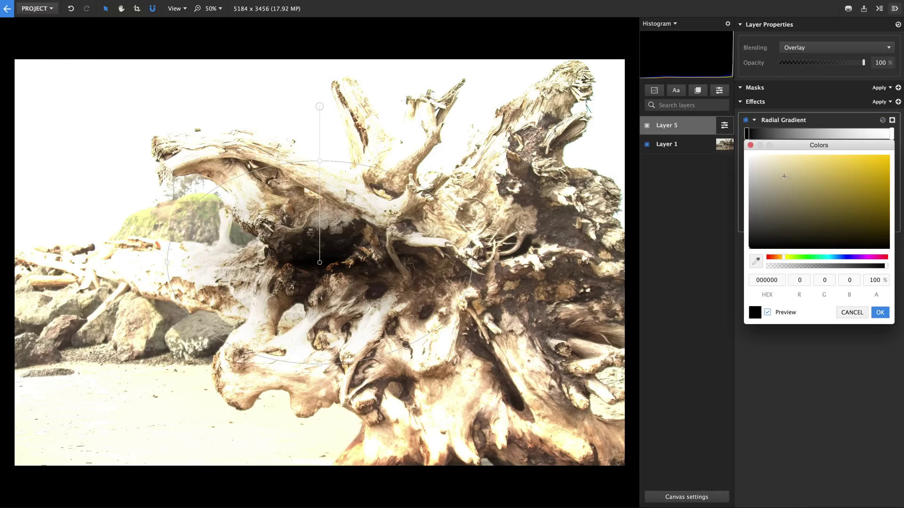
{"action": "left_click", "coordinate": [752, 156]}
{"action": "left_click", "coordinate": [880, 312]}
{"action": "left_click", "coordinate": [891, 134]}
{"action": "left_click", "coordinate": [826, 257]}
{"action": "left_click", "coordinate": [886, 182]}
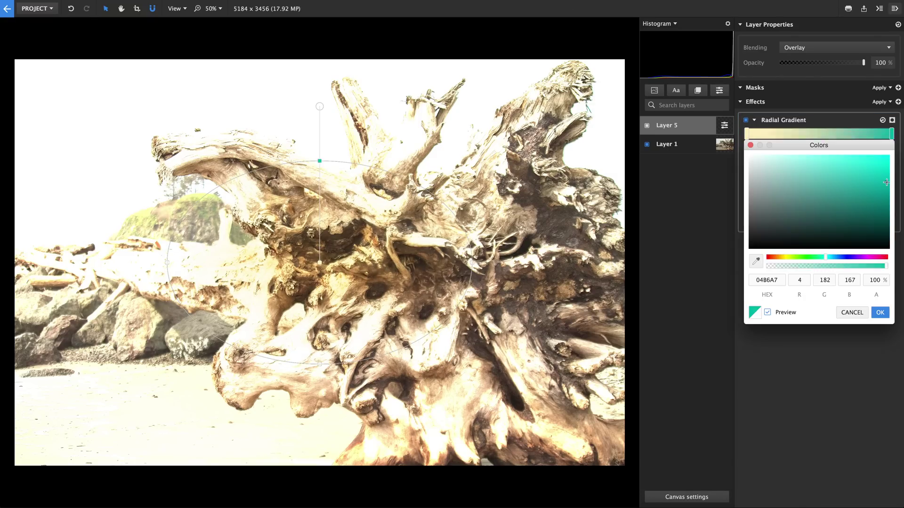
{"action": "left_click", "coordinate": [879, 312]}
- Move the gradient's center onto the driftwood root at about 77%, 52% and enlarge it to about 116% by 148%
{"action": "left_click_drag", "start_coordinate": [320, 262], "coordinate": [484, 272]}
{"action": "left_click_drag", "start_coordinate": [367, 275], "coordinate": [133, 295]}
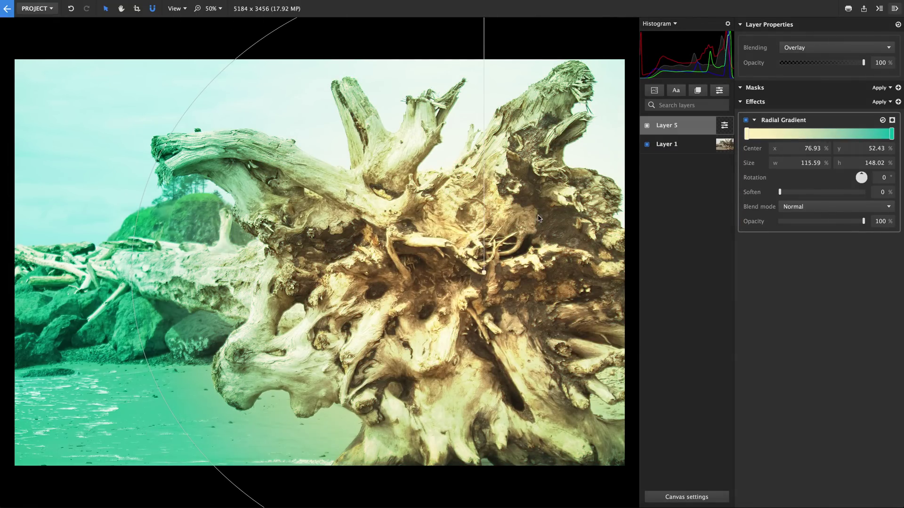
- Set Layer 5's blending to Color and widen the radial gradient to about 138%
{"action": "left_click", "coordinate": [880, 47]}
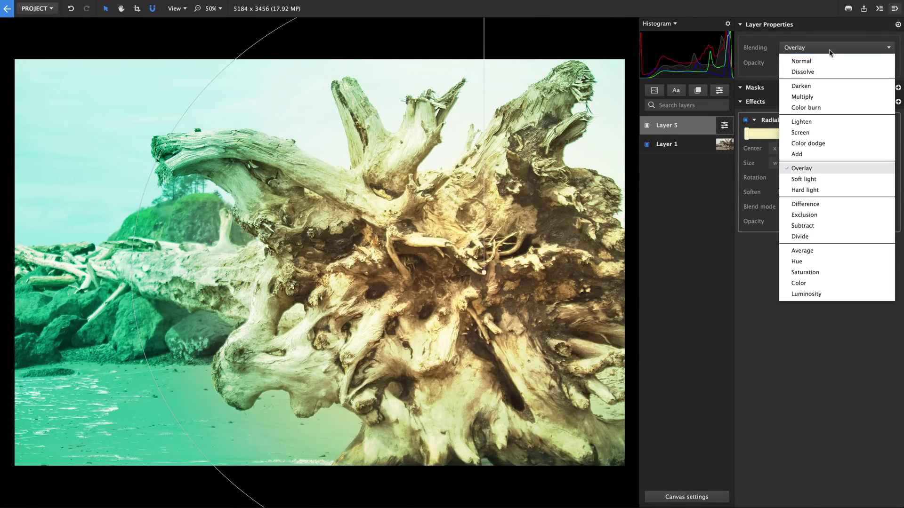
{"action": "left_click", "coordinate": [799, 283]}
{"action": "left_click", "coordinate": [760, 178]}
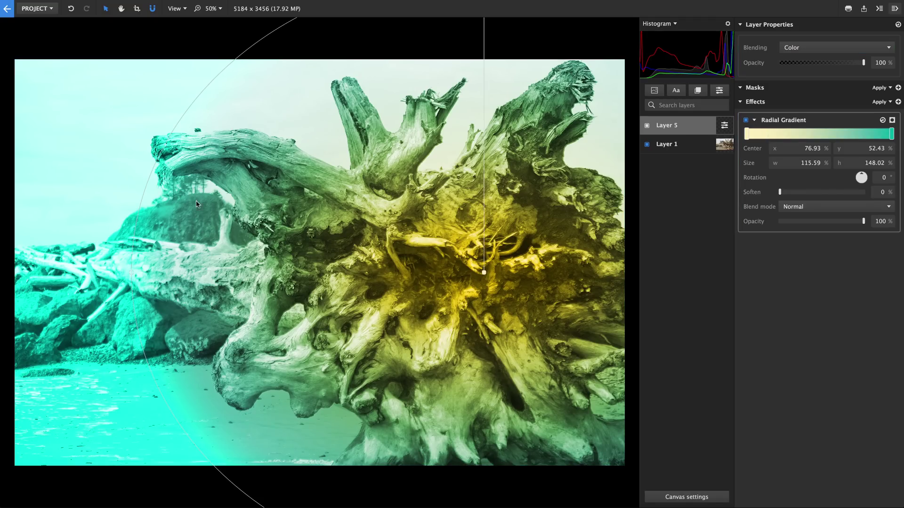
{"action": "left_click_drag", "start_coordinate": [131, 273], "coordinate": [62, 275]}
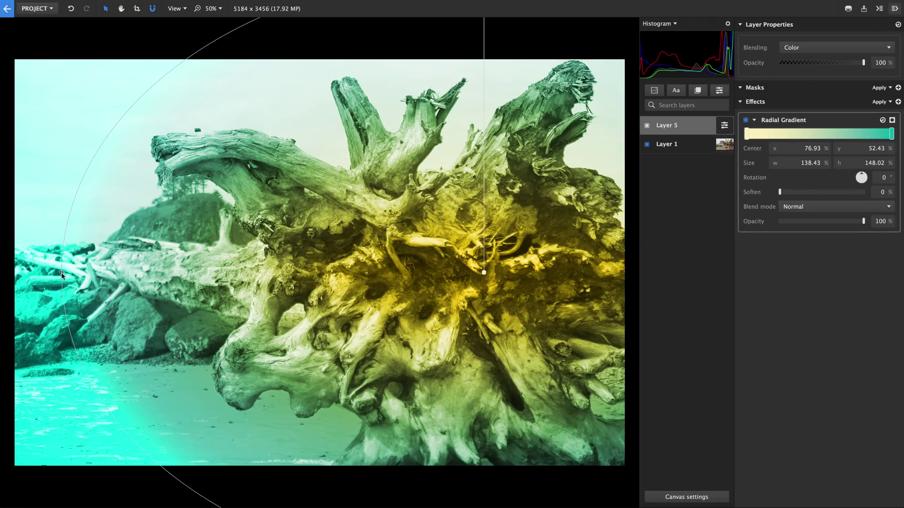